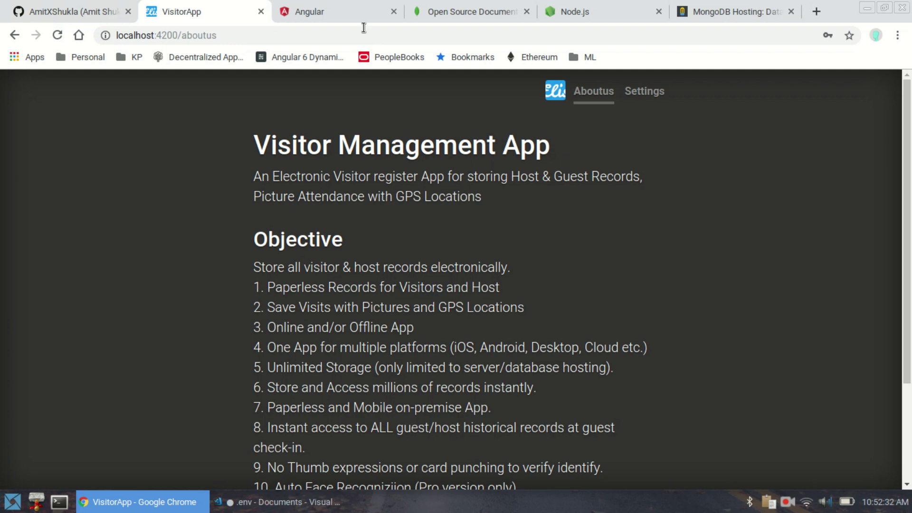
left_click(314, 11)
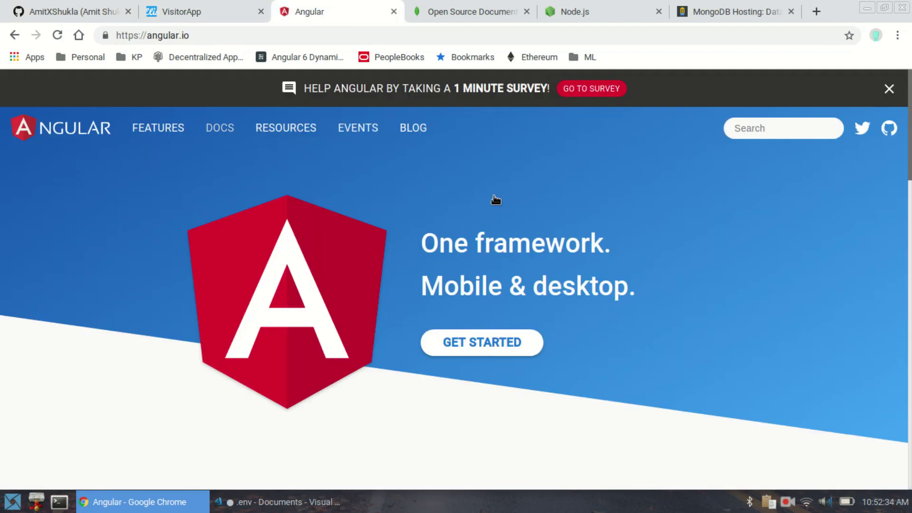
left_click(500, 336)
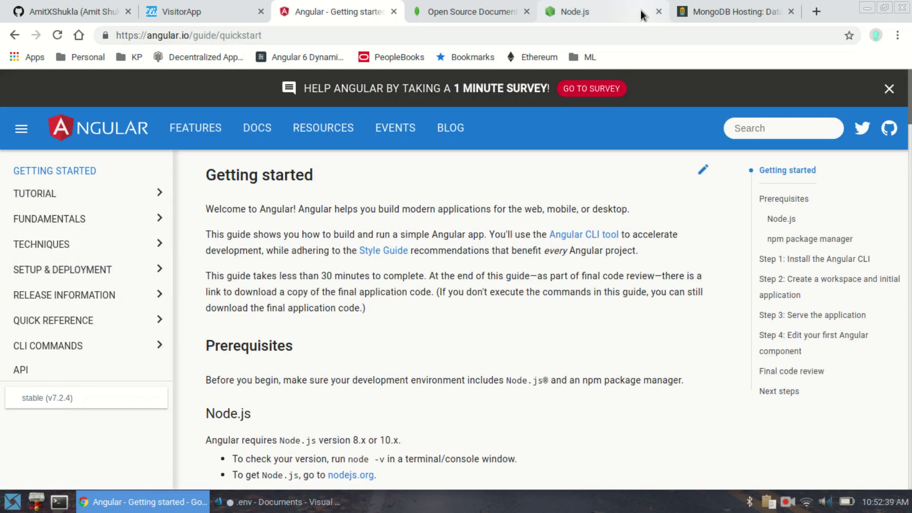
left_click(620, 10)
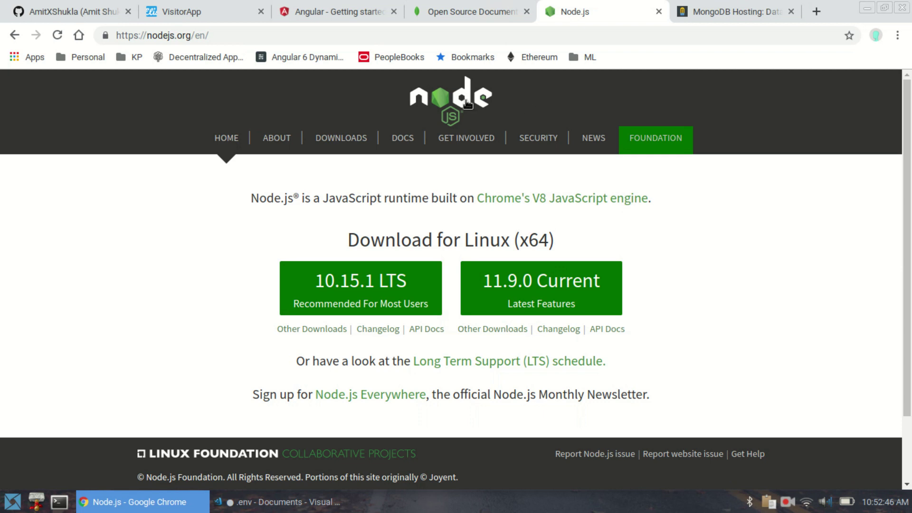
left_click(708, 10)
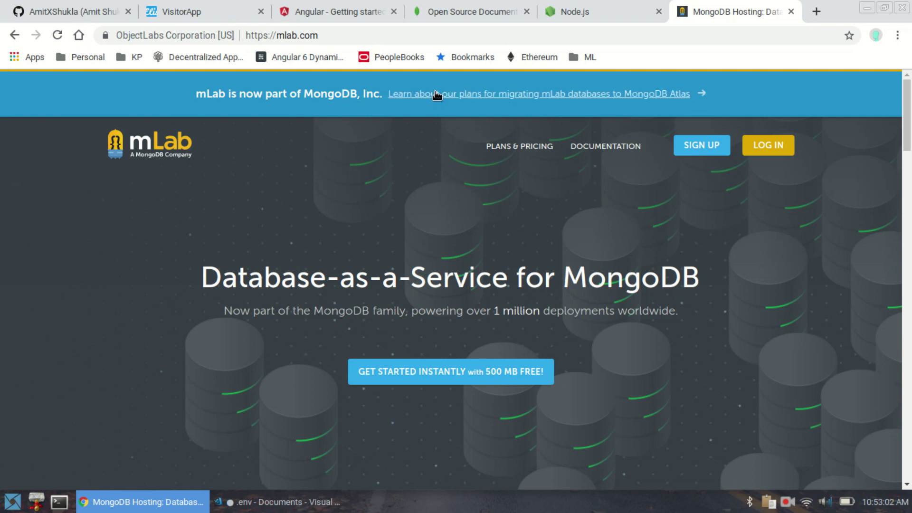
left_click(212, 8)
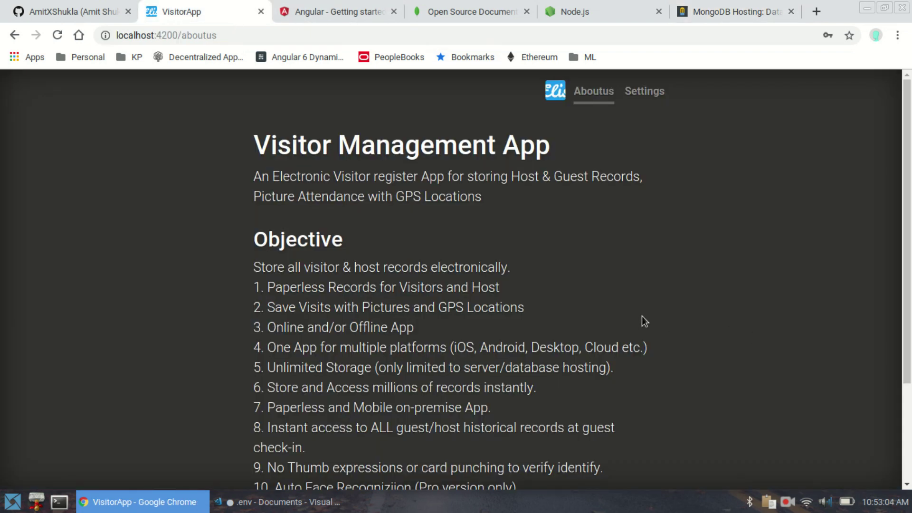
scroll(327, 297, "down", 1)
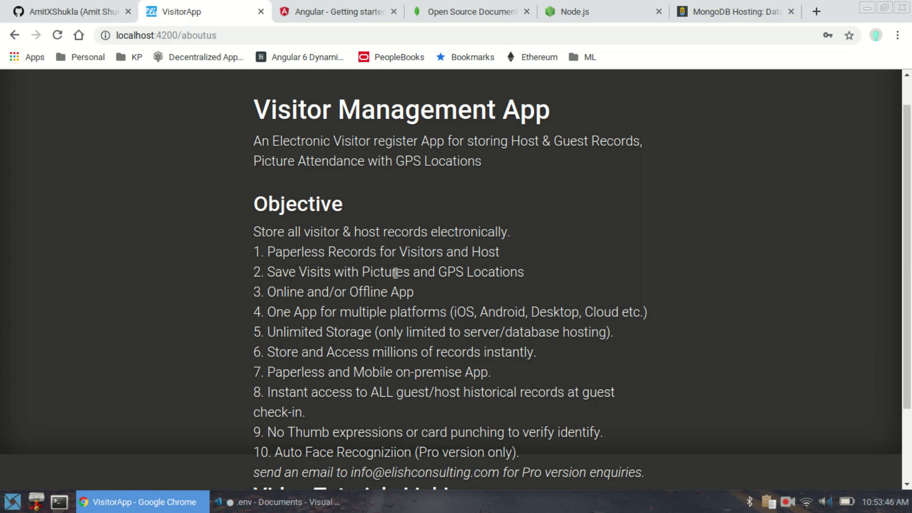
scroll(395, 274, "down", 1)
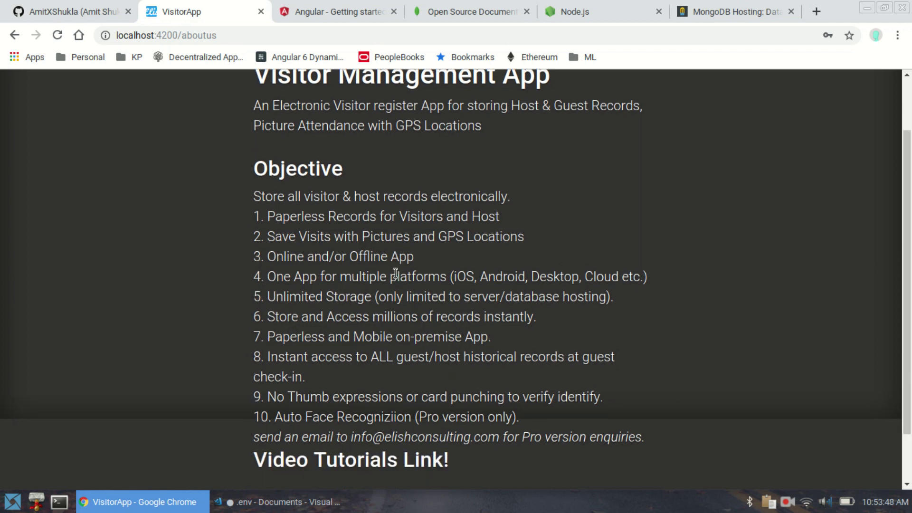
scroll(280, 346, "up", 2)
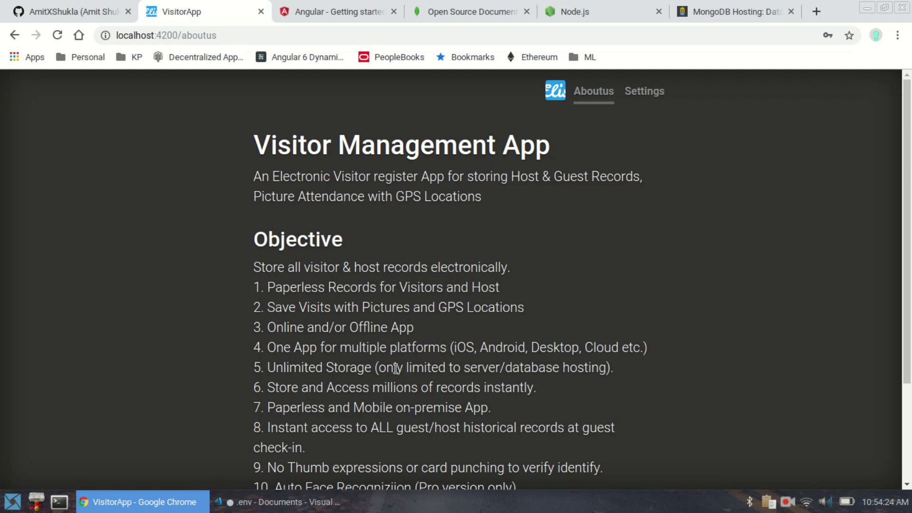
- Highlight 'Storage' in objective 5, 'Thumb' in objective 9, and the whole Auto Face Recognition objective
double_click(349, 369)
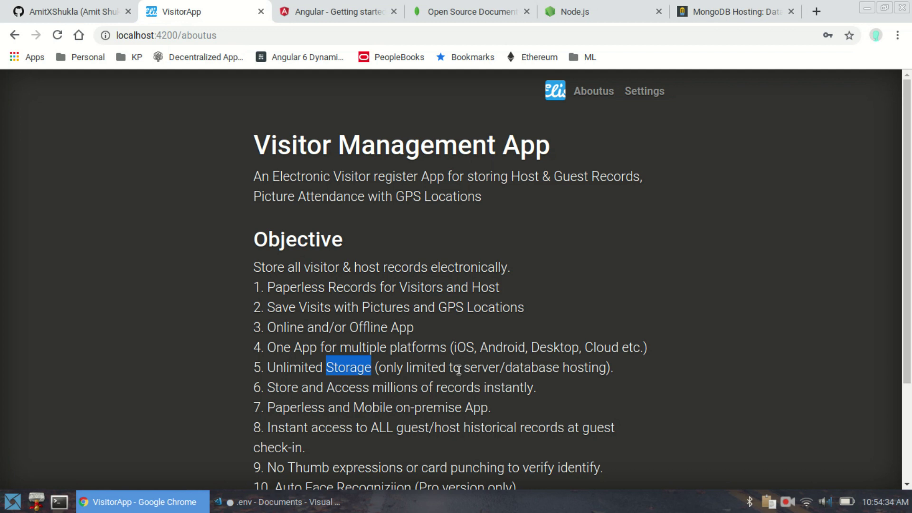
scroll(458, 369, "down", 1)
scroll(459, 370, "down", 1)
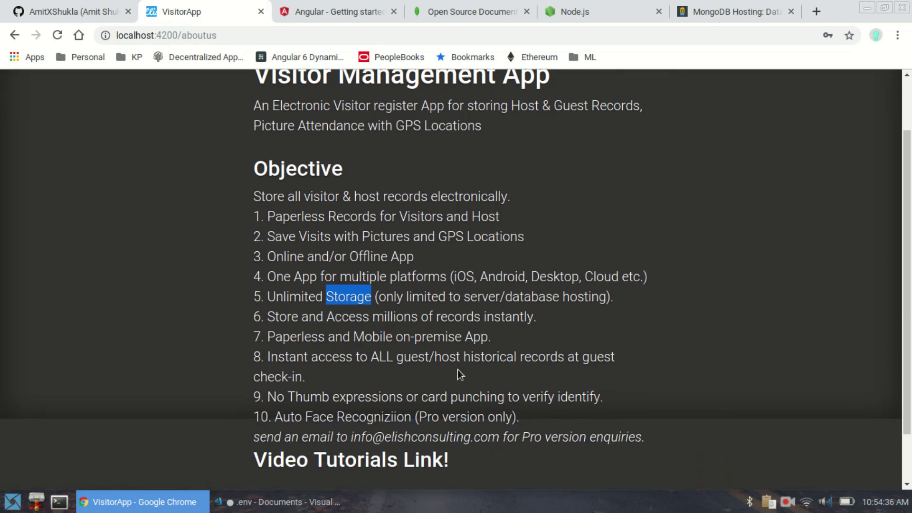
double_click(317, 403)
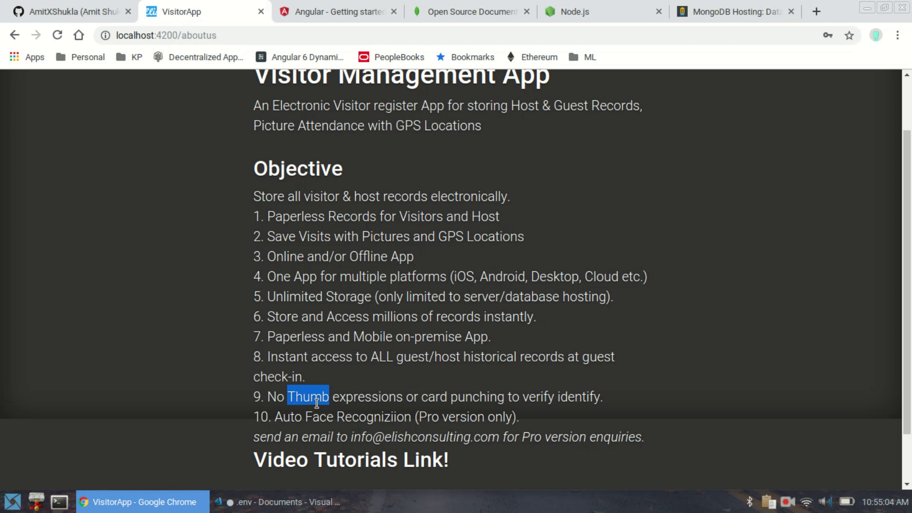
triple_click(342, 418)
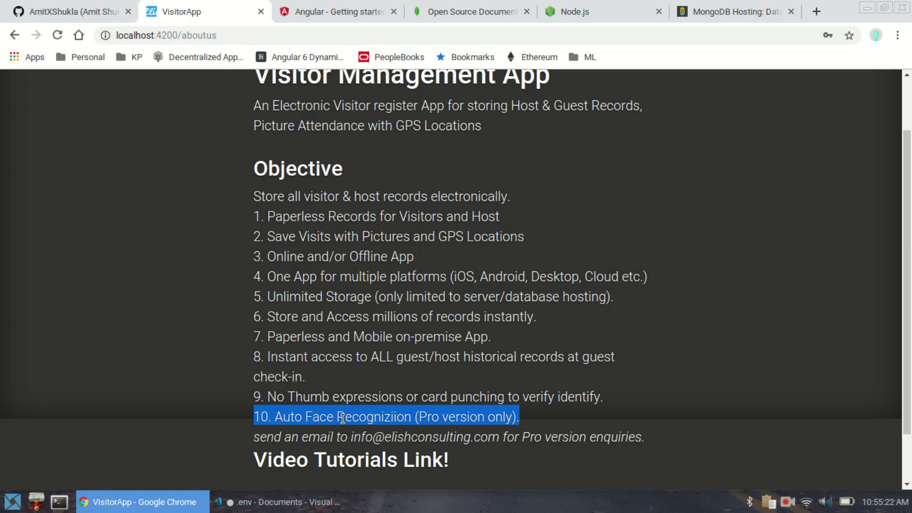
scroll(385, 396, "up", 3)
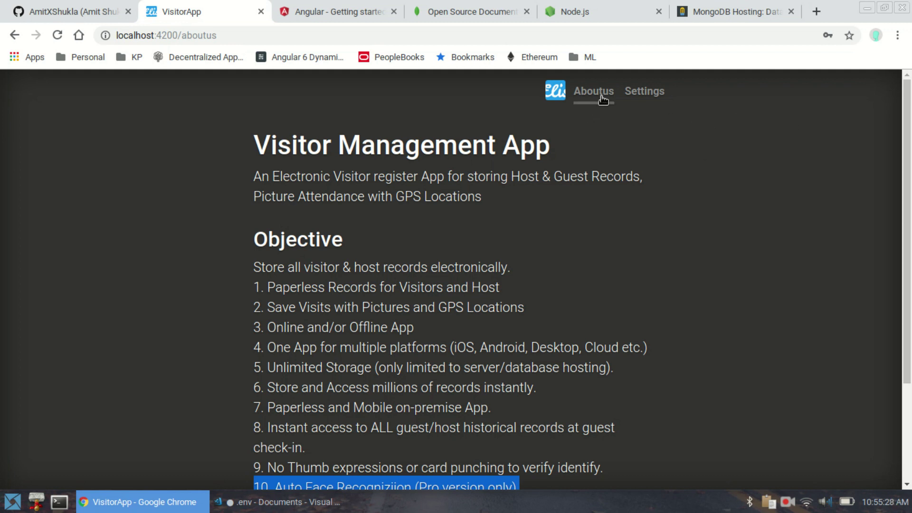
- From Settings, sign in with the saved e-mail suggestion and the account password
left_click(644, 102)
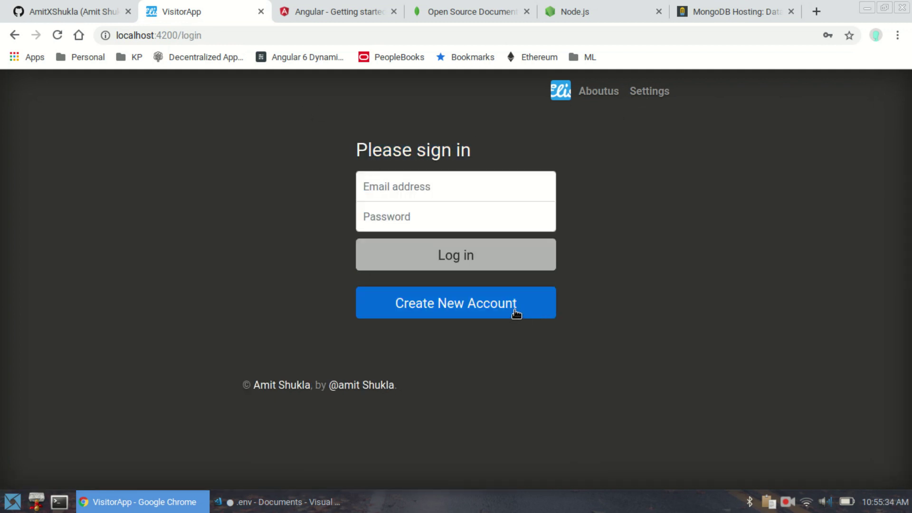
left_click(456, 189)
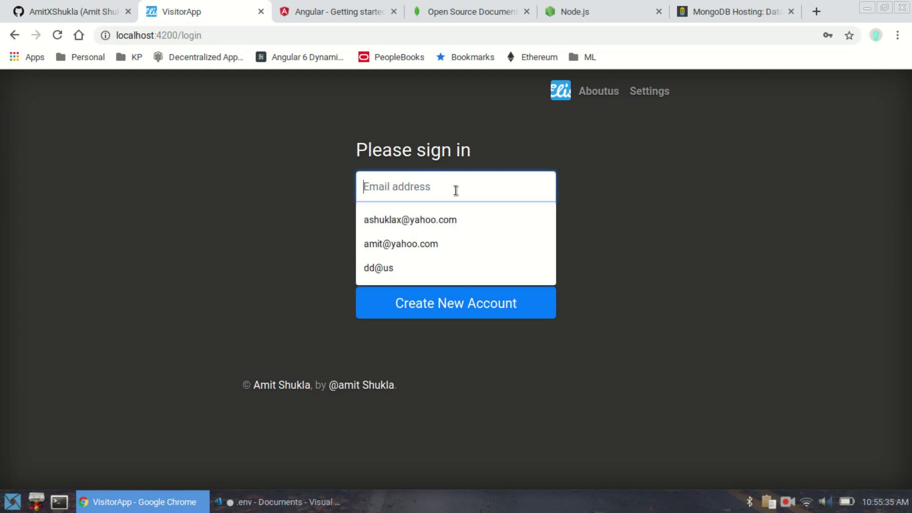
left_click(451, 244)
left_click(428, 220)
type("1234")
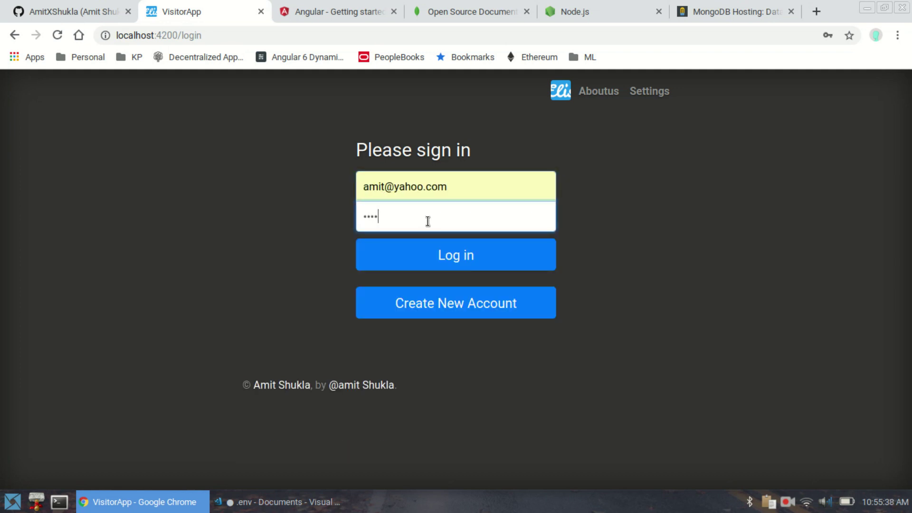
type("56789")
left_click(488, 255)
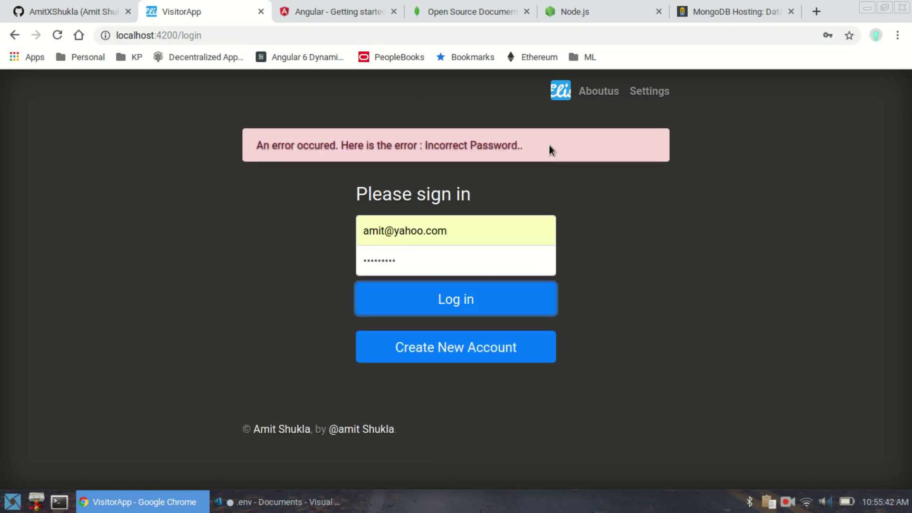
- Delete the extra password character, sign in again, and start a guest check-in
left_click(428, 267)
key("BackSpace")
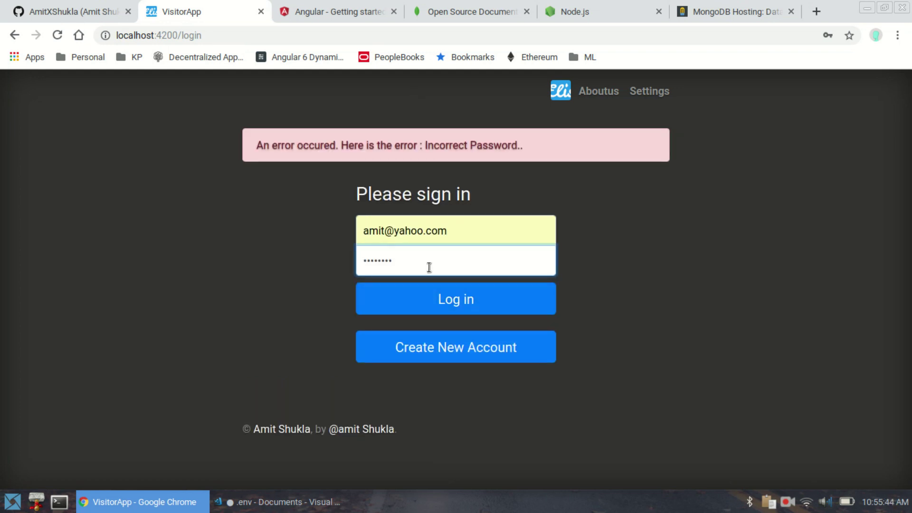
left_click(439, 288)
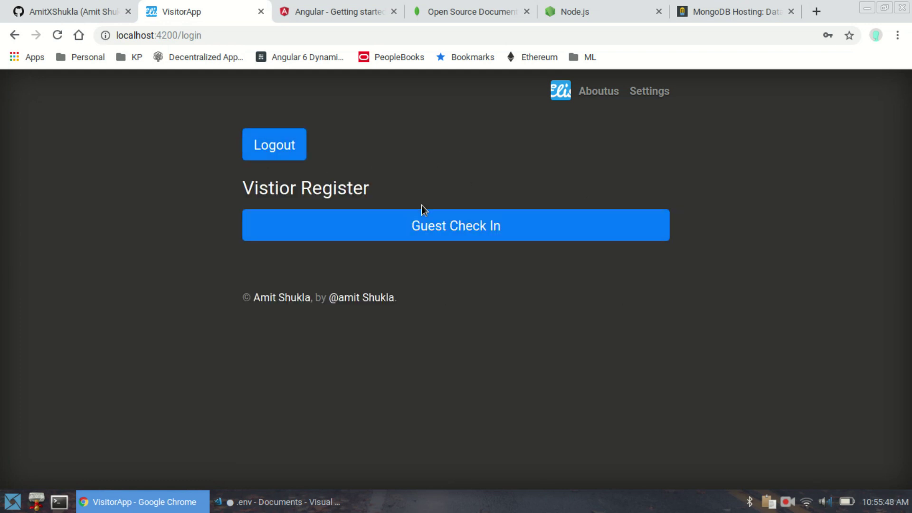
left_click(443, 227)
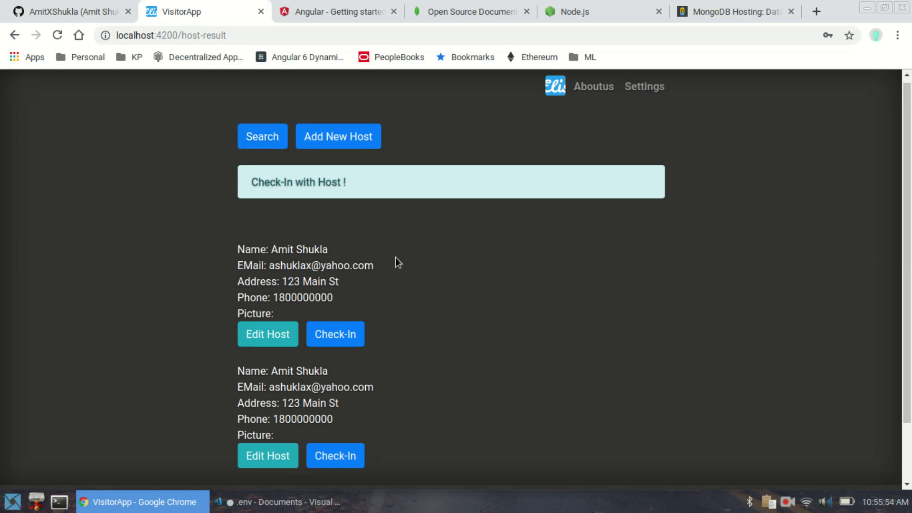
- Open the first listed host's record in the Update Host form
scroll(394, 259, "down", 2)
scroll(395, 260, "up", 2)
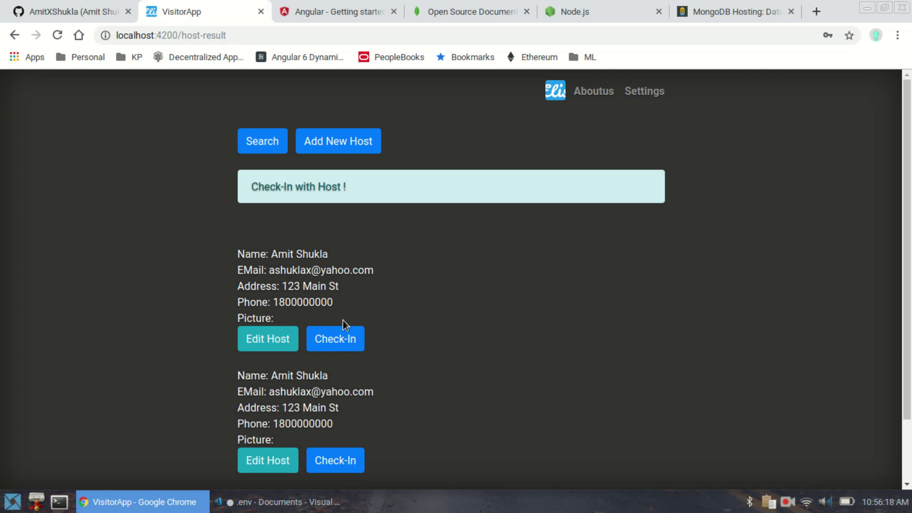
left_click(284, 338)
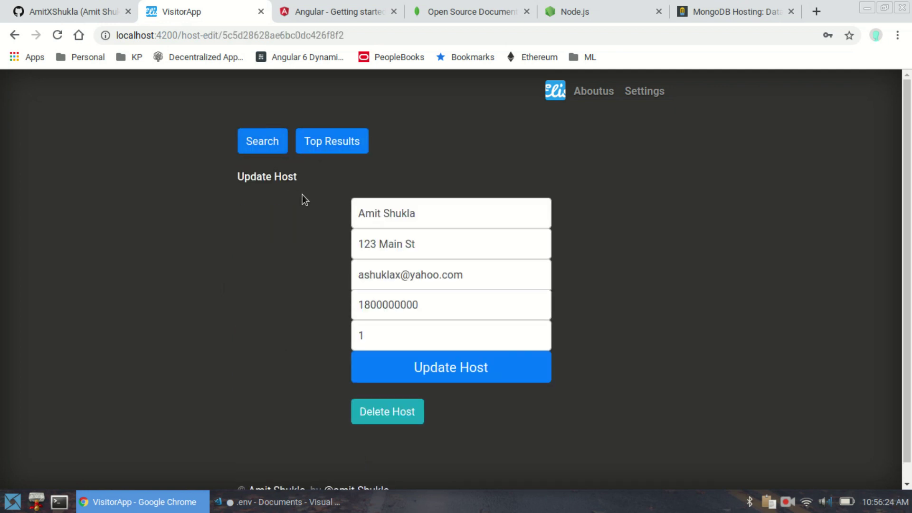
- Focus the host form fields and dismiss the name field's autofill suggestions
left_click(409, 331)
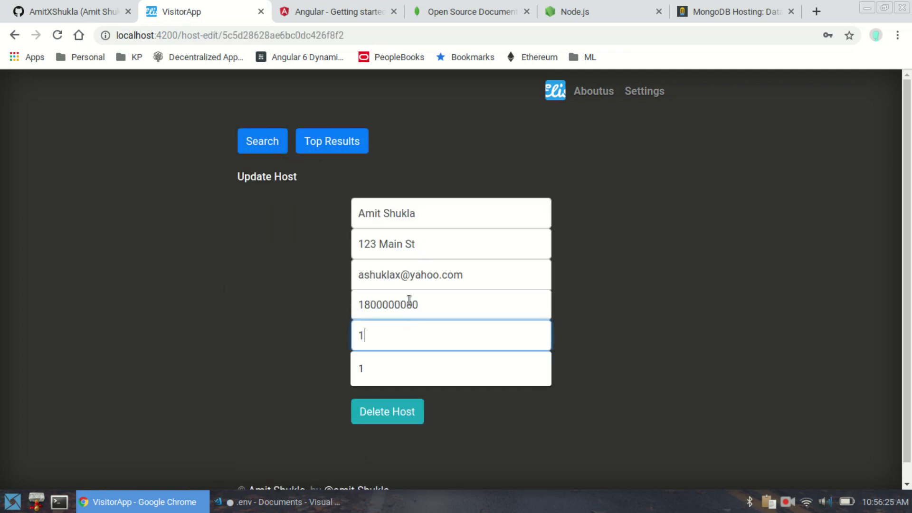
left_click(410, 213)
left_click(711, 267)
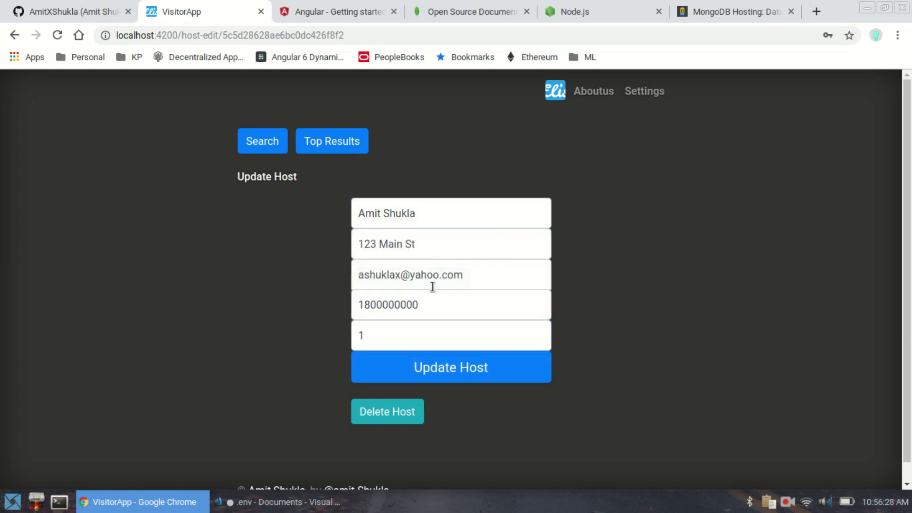
- Visit Search and Add New, then search hosts with every field left blank
left_click(270, 144)
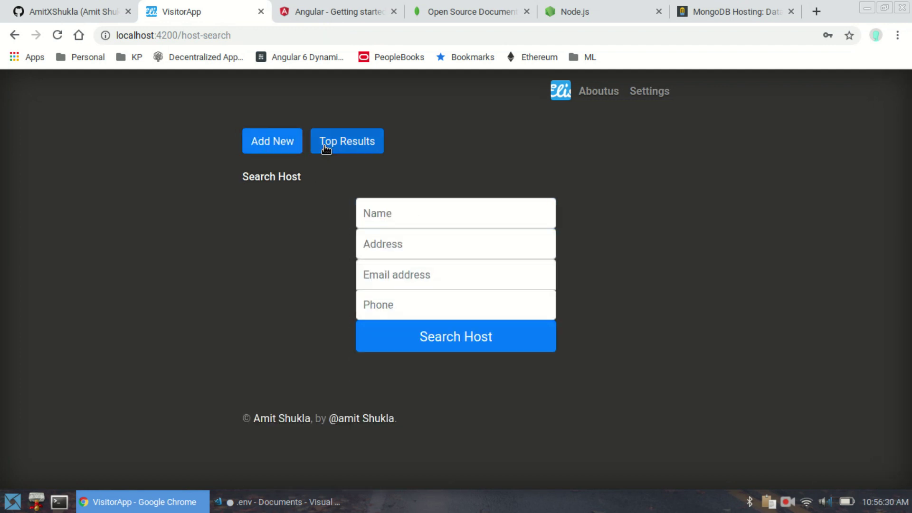
left_click(284, 144)
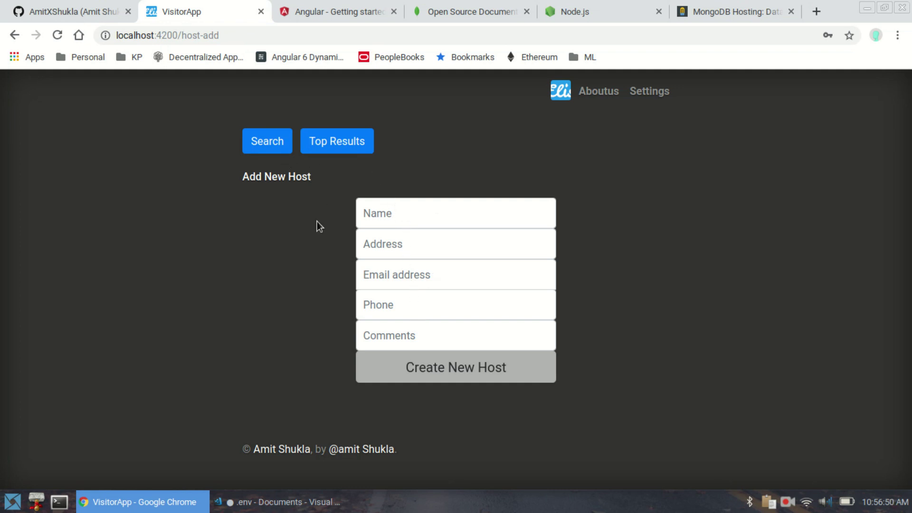
left_click(258, 148)
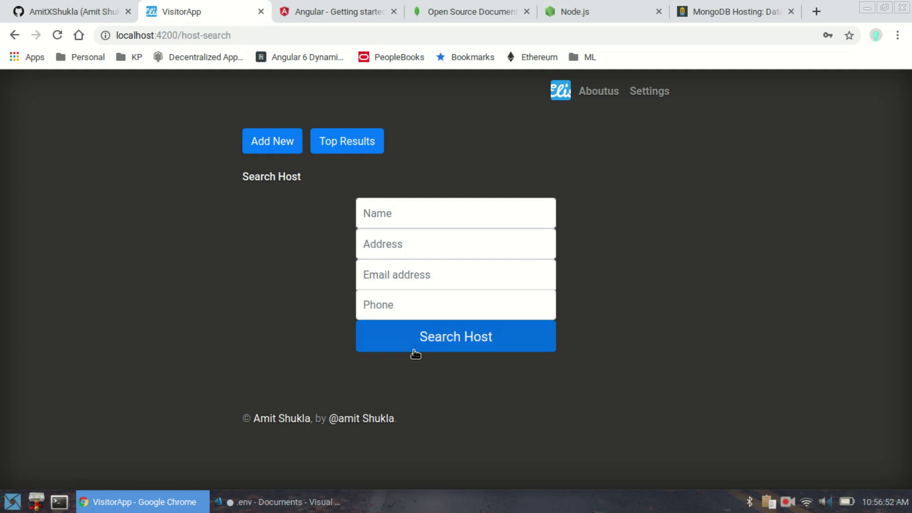
left_click(412, 346)
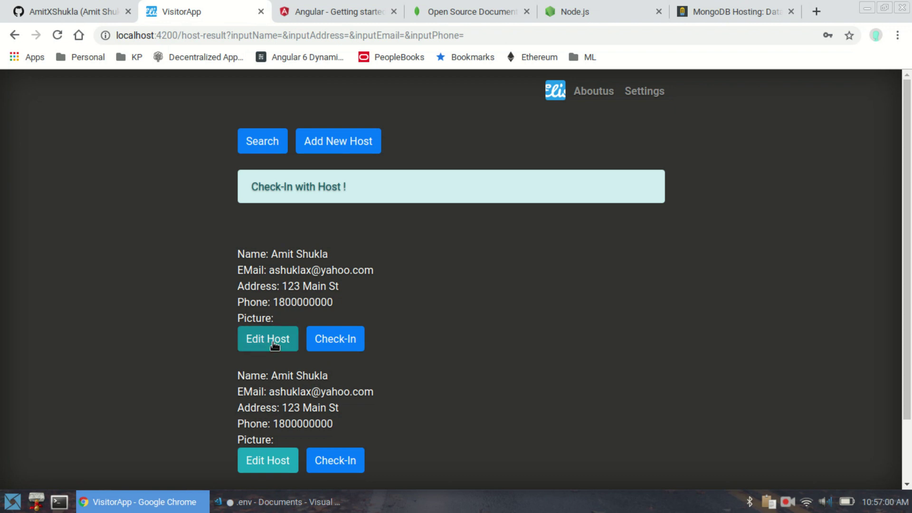
- Start a check-in for the first listed host and choose the listed guest as visitor
left_click(341, 341)
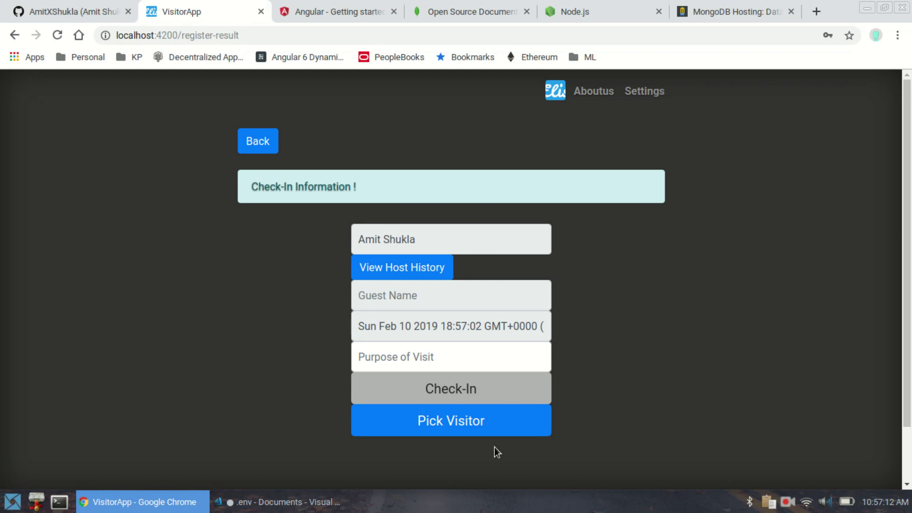
left_click(461, 424)
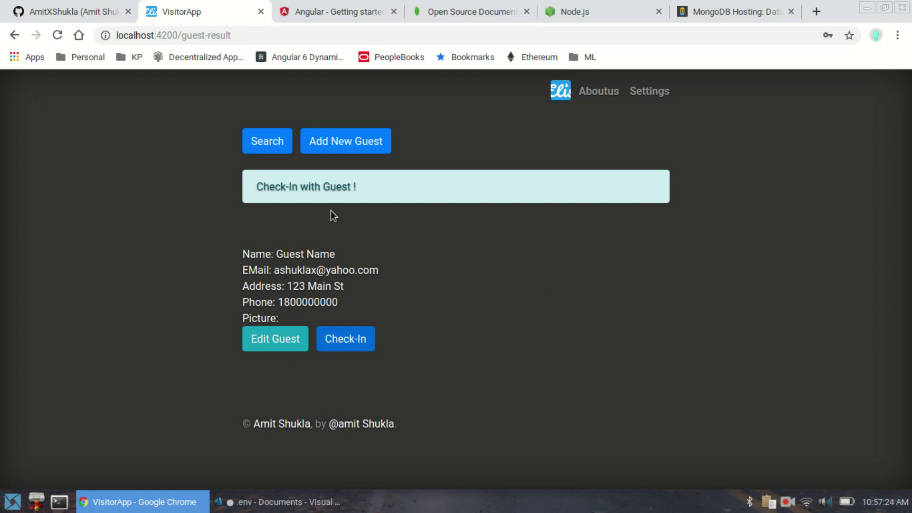
left_click(317, 151)
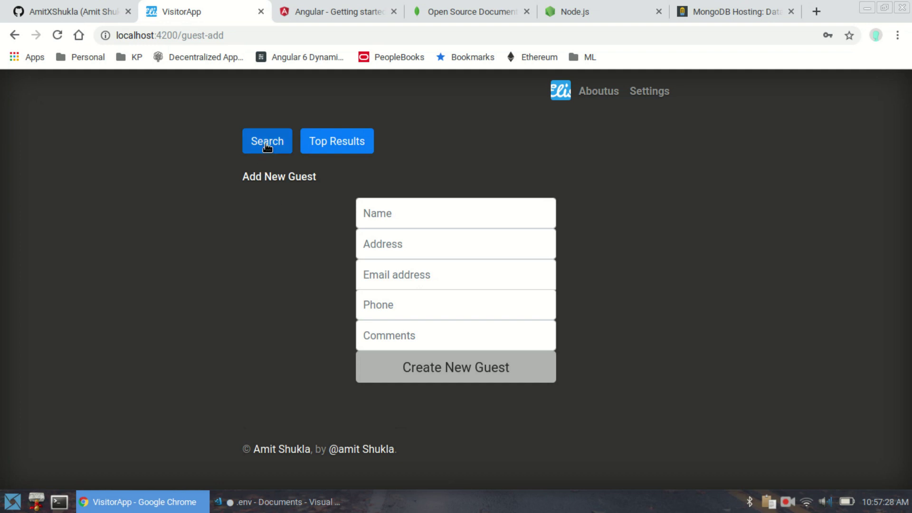
left_click(266, 144)
left_click(433, 348)
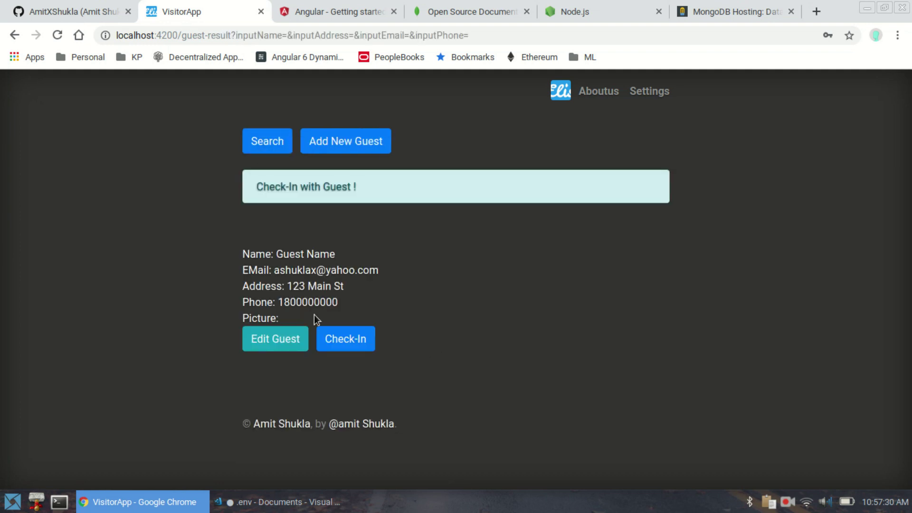
left_click(364, 344)
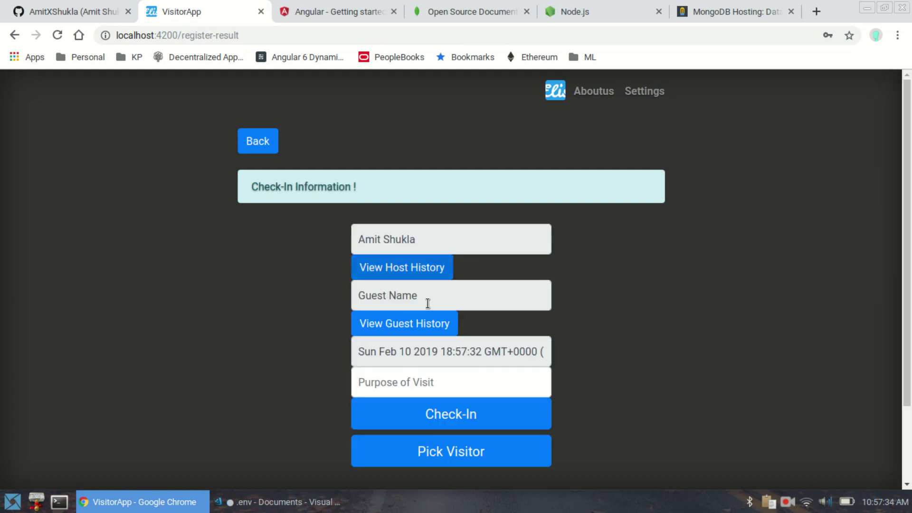
- Enter 'information only' as the purpose of visit and clear the date selection
left_click(430, 382)
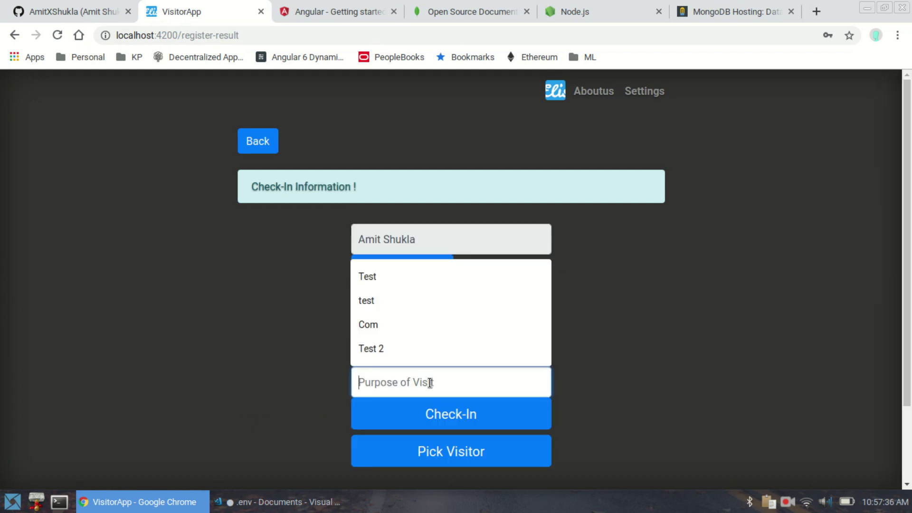
type("Visti")
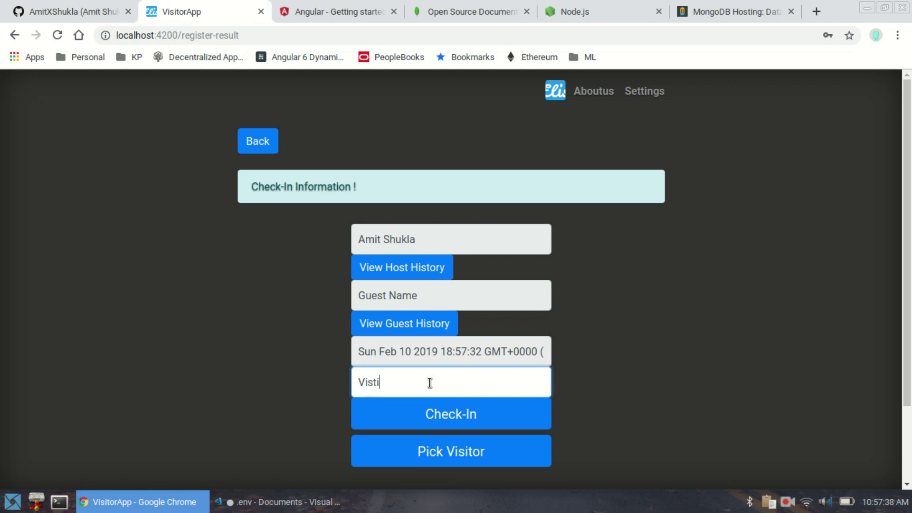
key("BackSpace")
key("BackSpace")
key("BackSpace")
key("BackSpace")
type("informati")
type("only")
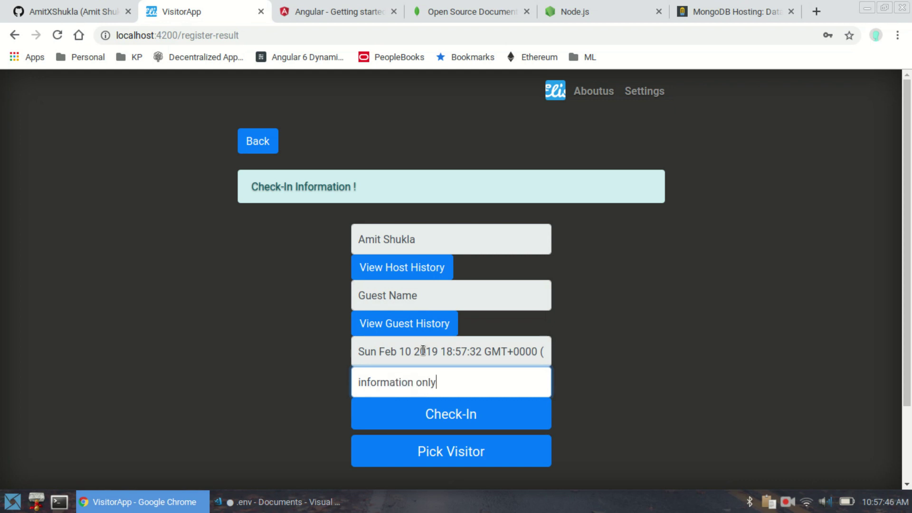
triple_click(422, 350)
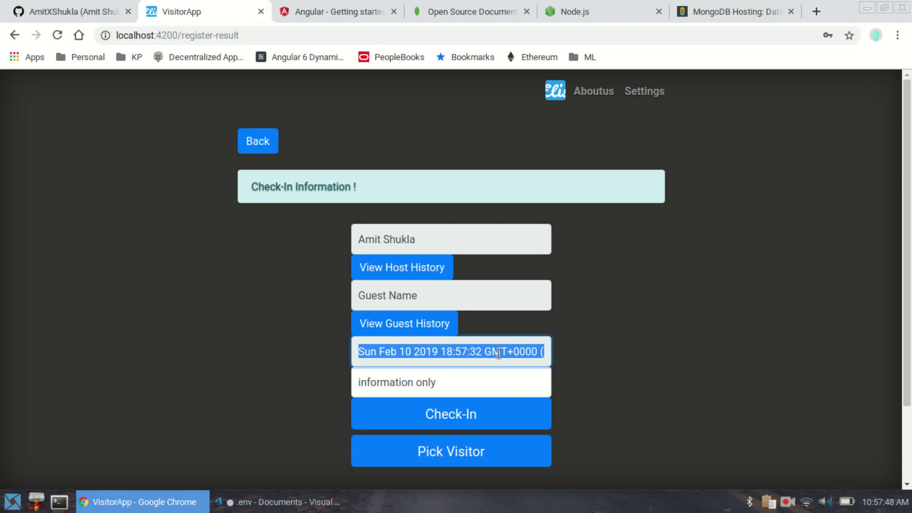
left_click(600, 295)
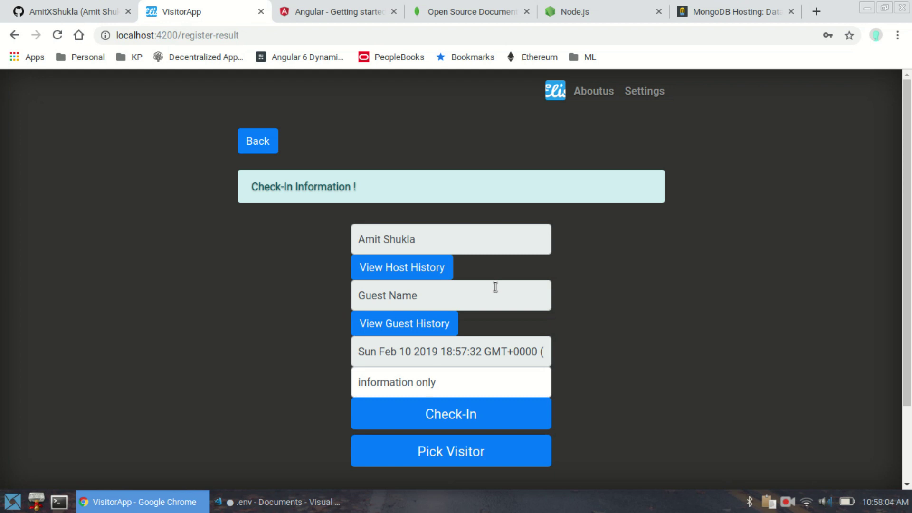
- Review the host's and then the guest's visit histories, re-picking the guest in between
left_click(435, 269)
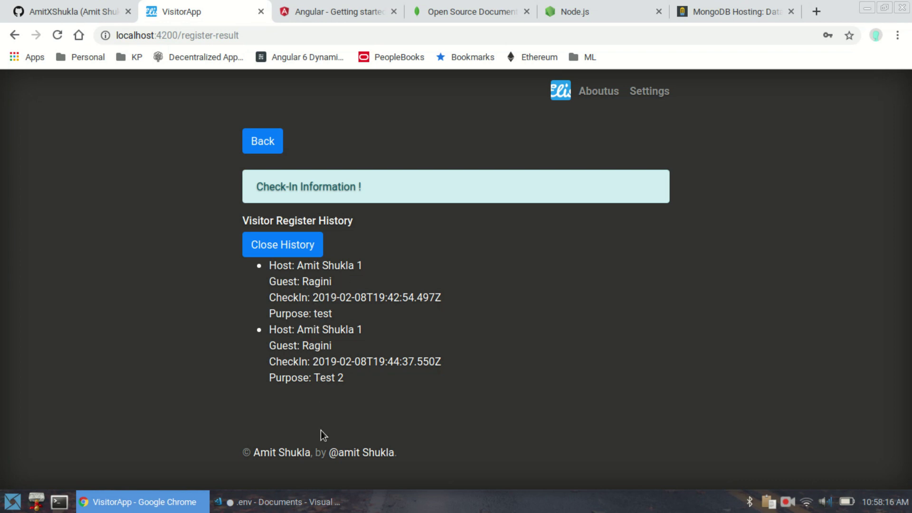
left_click(295, 246)
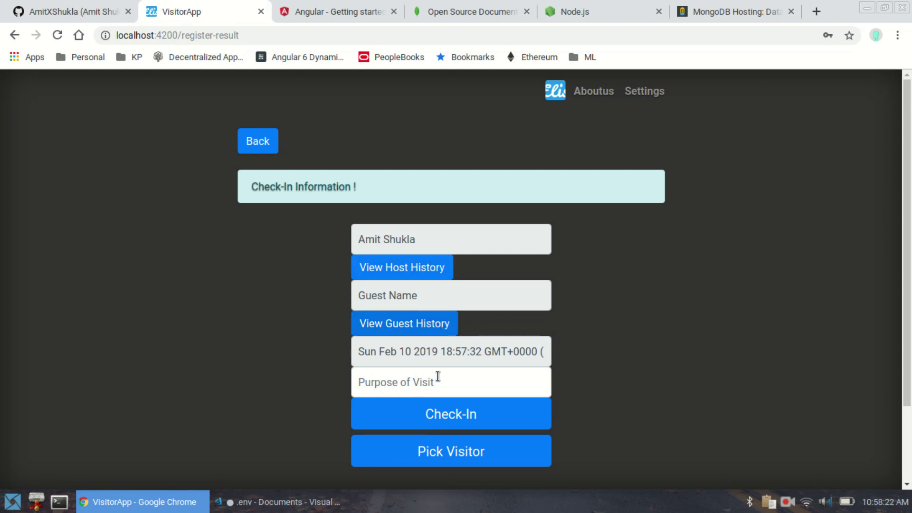
left_click(449, 448)
left_click(346, 338)
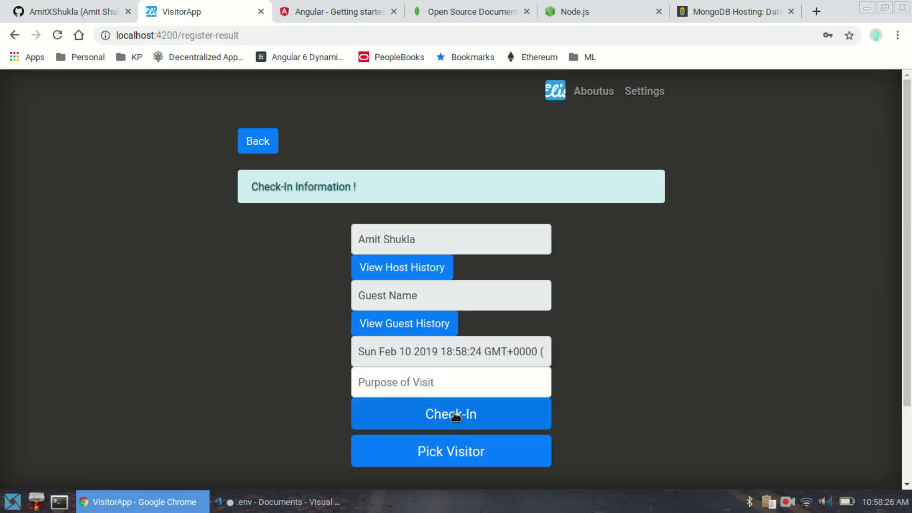
left_click(422, 331)
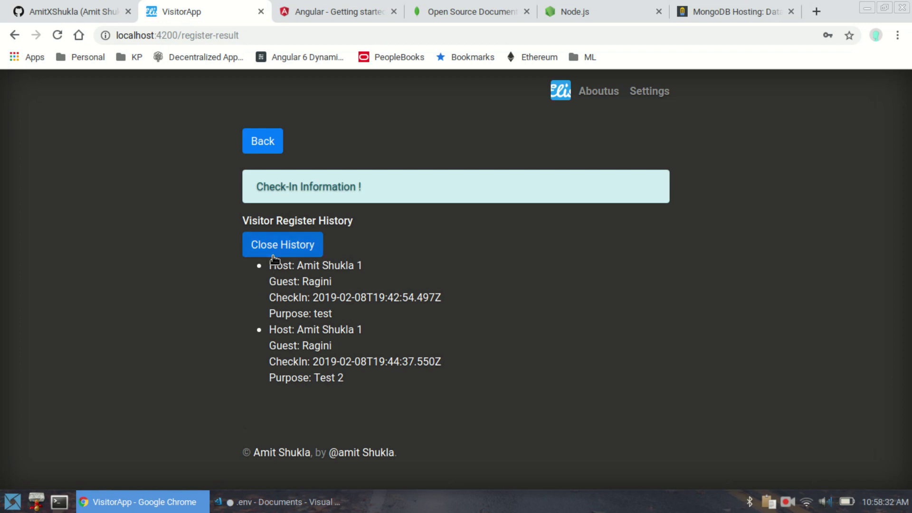
left_click(274, 256)
- Enter 'Test' as the visit purpose and submit the check-in
left_click(429, 384)
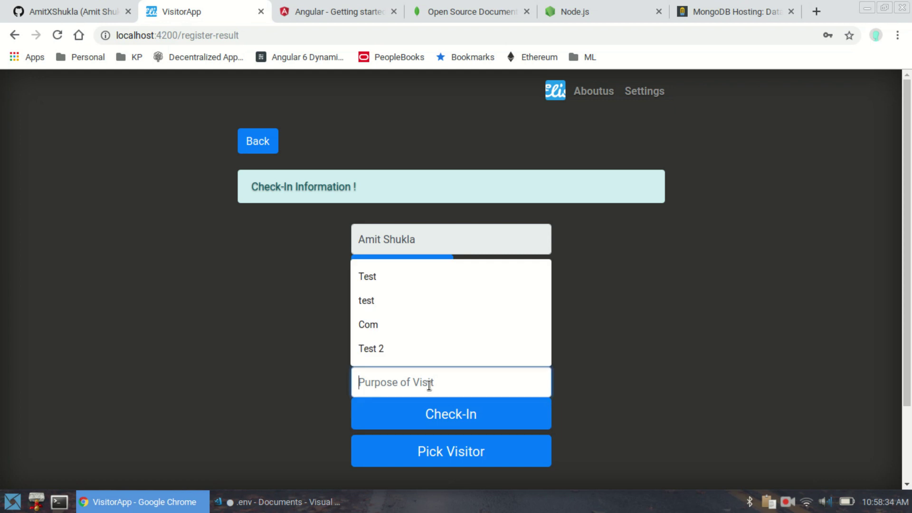
type("Test")
left_click(773, 304)
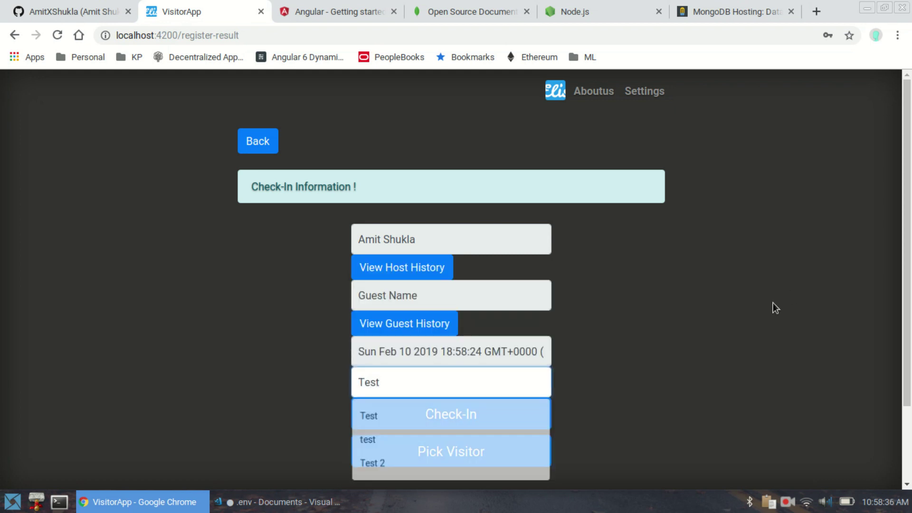
left_click(446, 415)
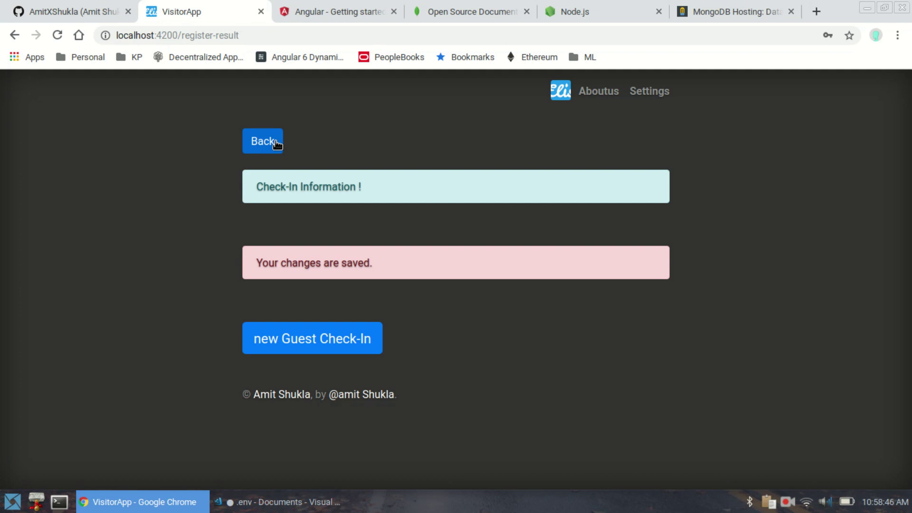
- Run a blank host search and open the first result's Update Host form
left_click(276, 142)
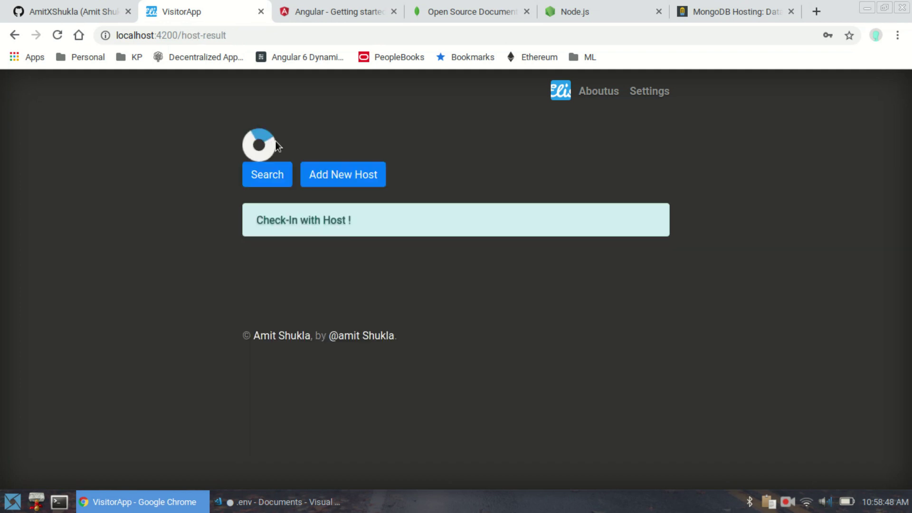
left_click(269, 145)
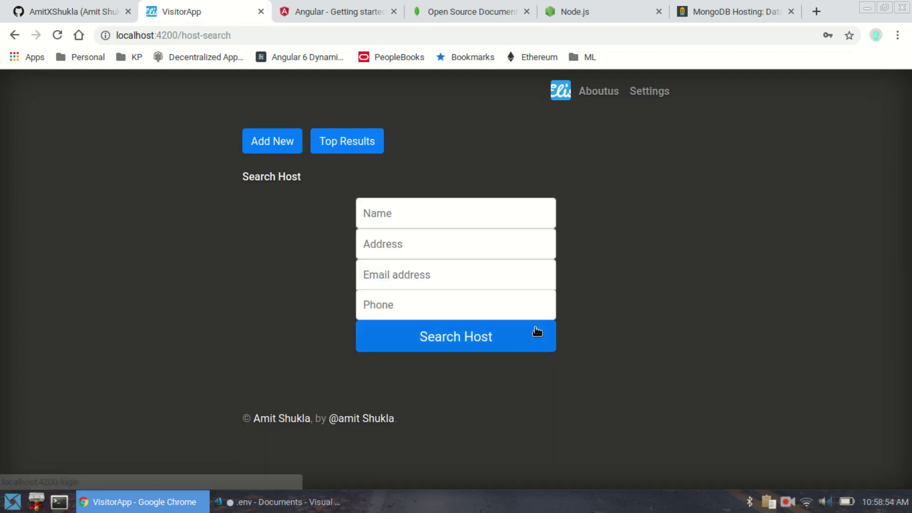
left_click(509, 345)
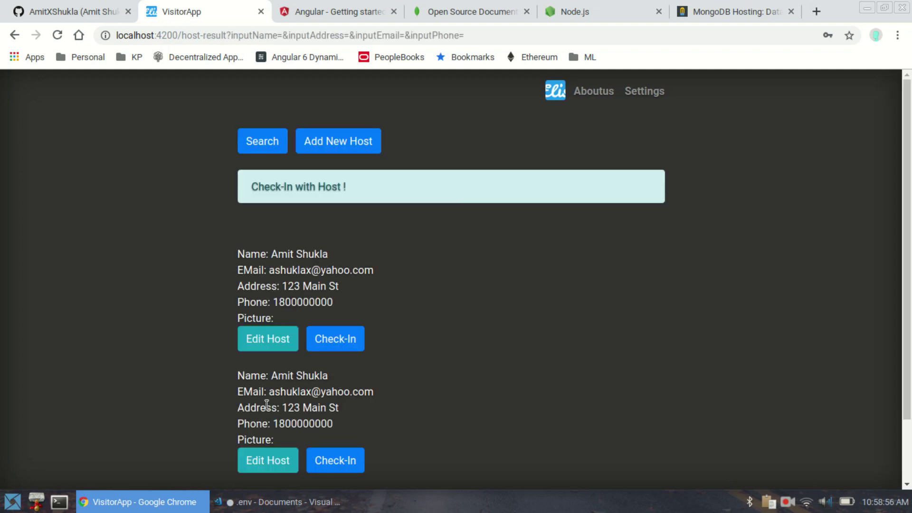
left_click(271, 341)
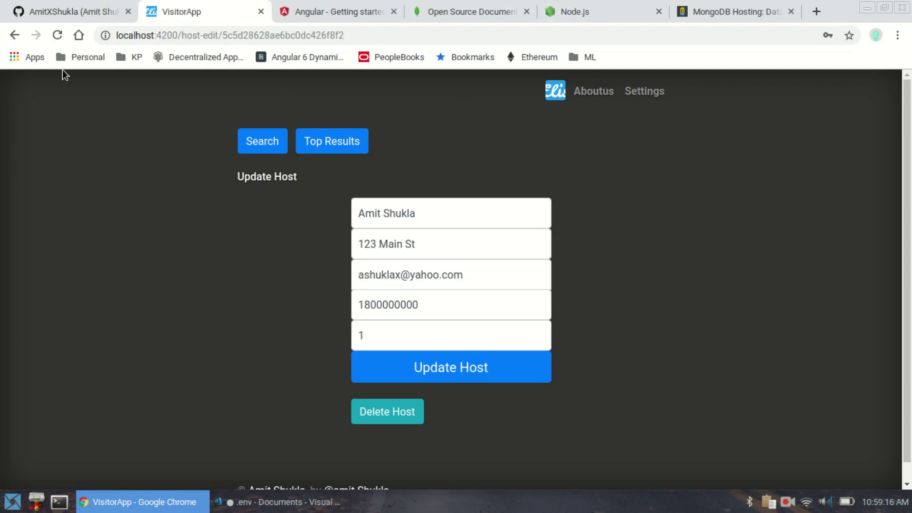
- Open the Visitor-Management-App repository from the GitHub profile and copy its HTTPS clone URL
left_click(72, 17)
left_click(282, 31)
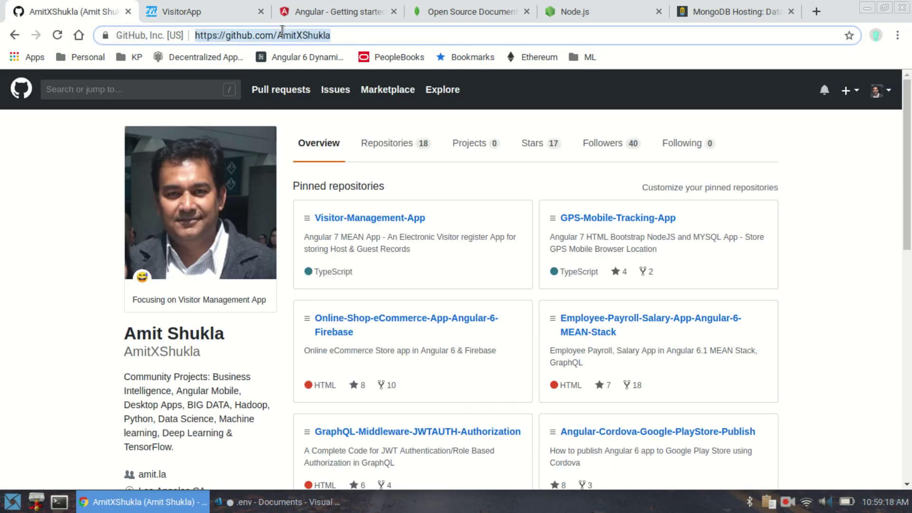
left_click(356, 219)
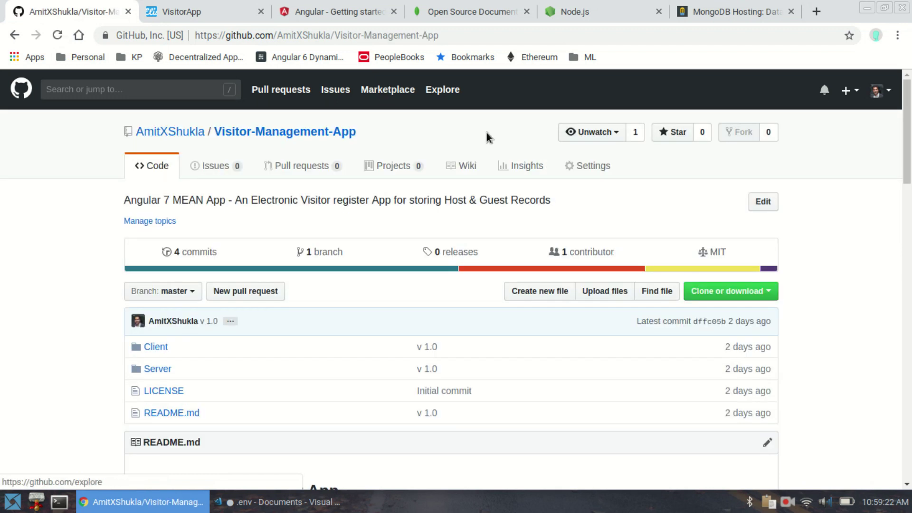
left_click(713, 296)
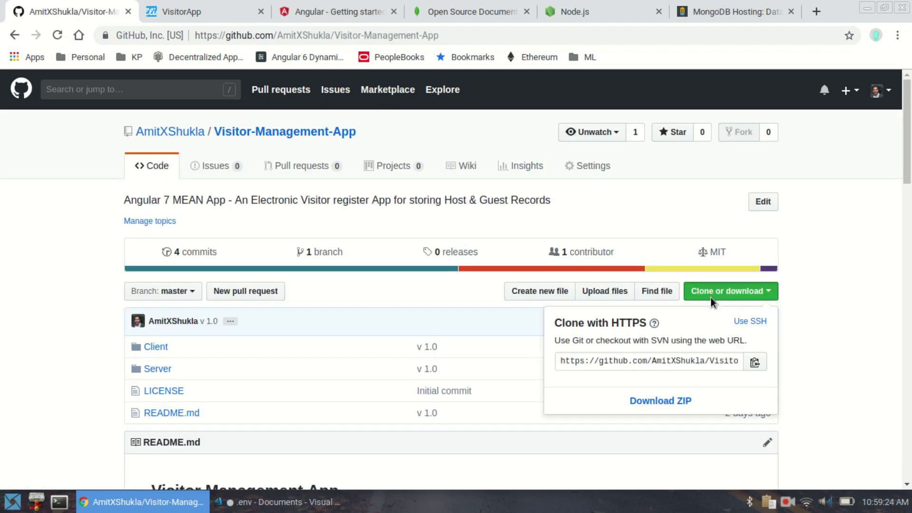
scroll(692, 325, "down", 1)
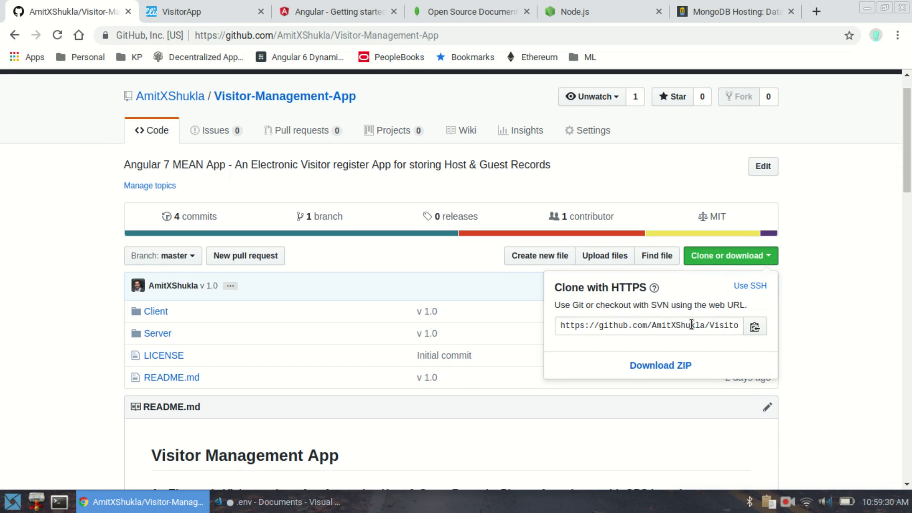
left_click(755, 327)
left_click(808, 318)
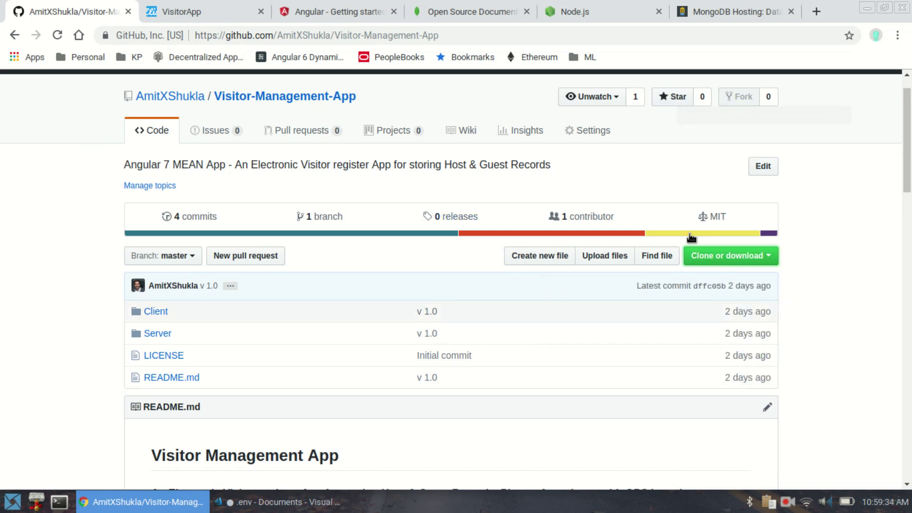
- Reopen the clone options offering HTTPS and ZIP download, briefly checking the .env editor
scroll(786, 304, "down", 3)
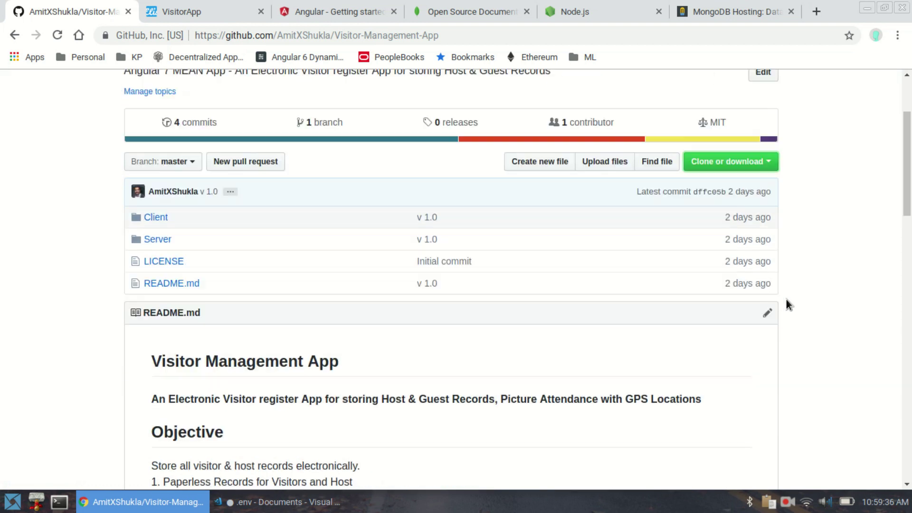
scroll(786, 304, "up", 3)
left_click(747, 255)
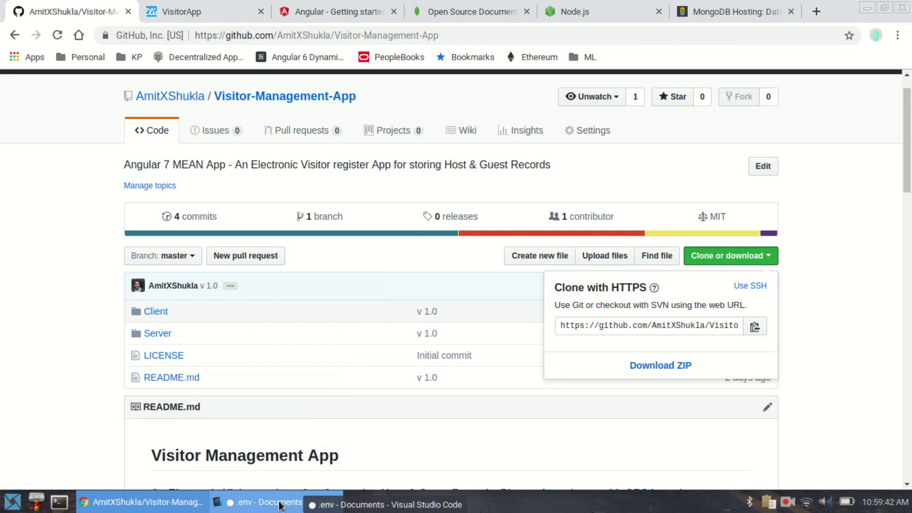
left_click(281, 503)
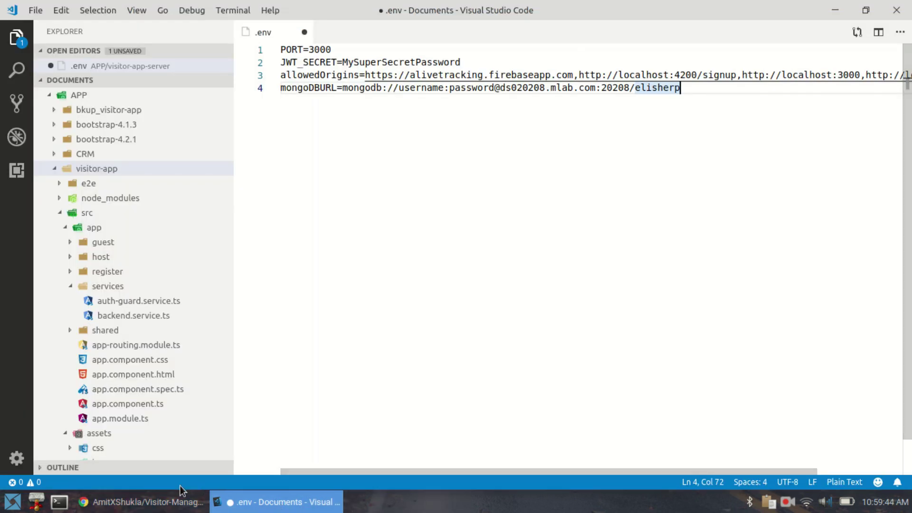
left_click(182, 502)
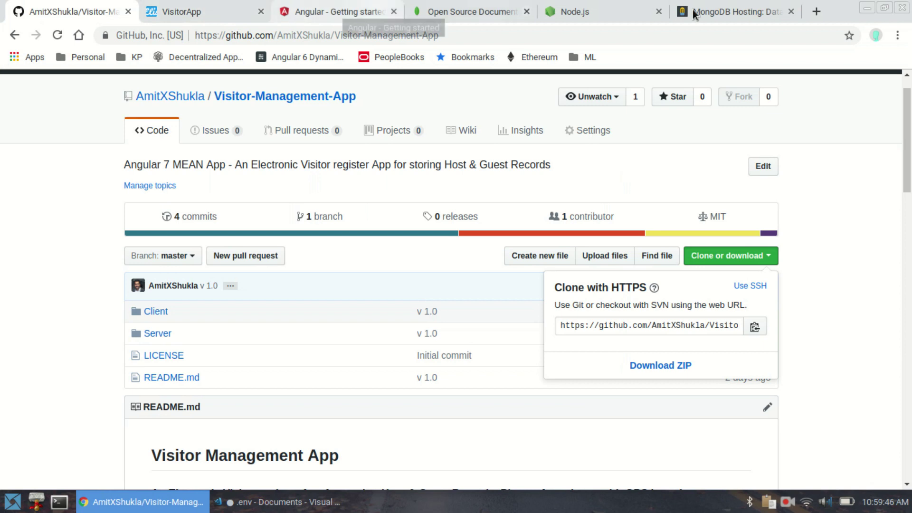
- Show the Node.js download tab, then the mLab MongoDB hosting home page tab
left_click(629, 10)
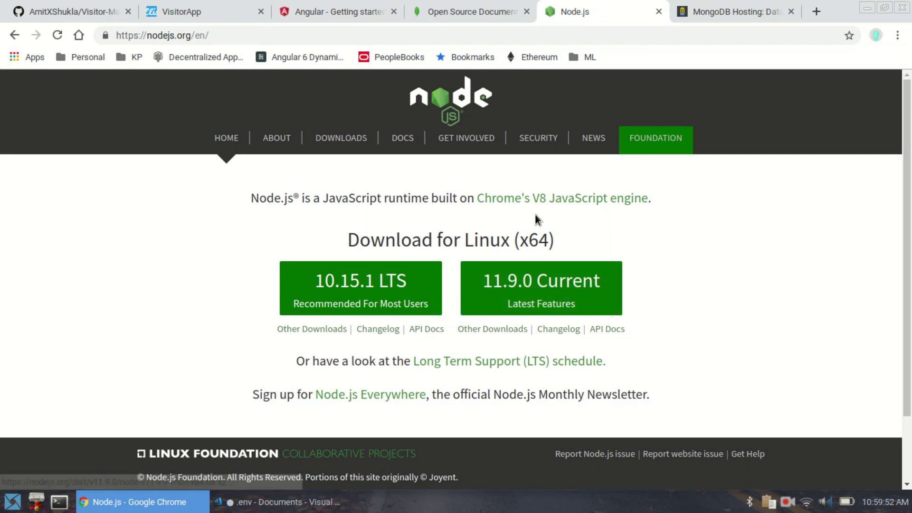
left_click(708, 7)
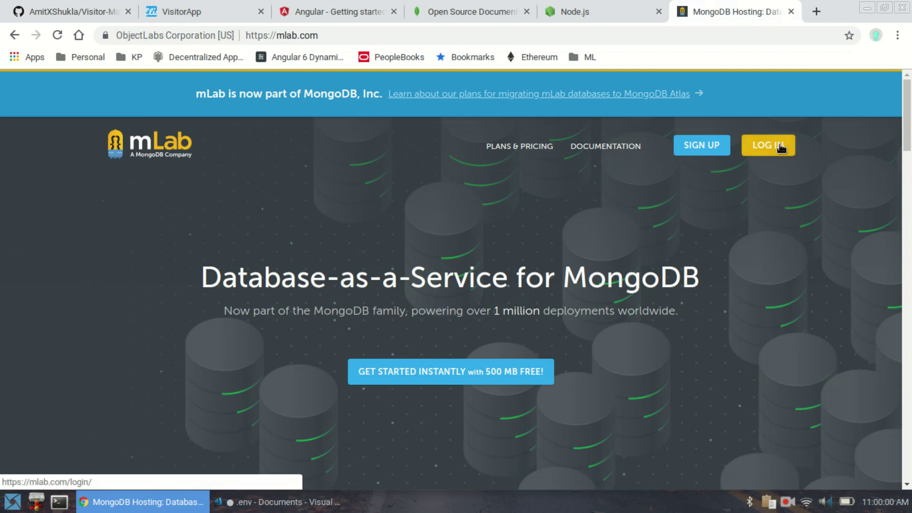
- In VS Code, collapse visitor-app and open the visitor-app-server .env file
left_click(300, 502)
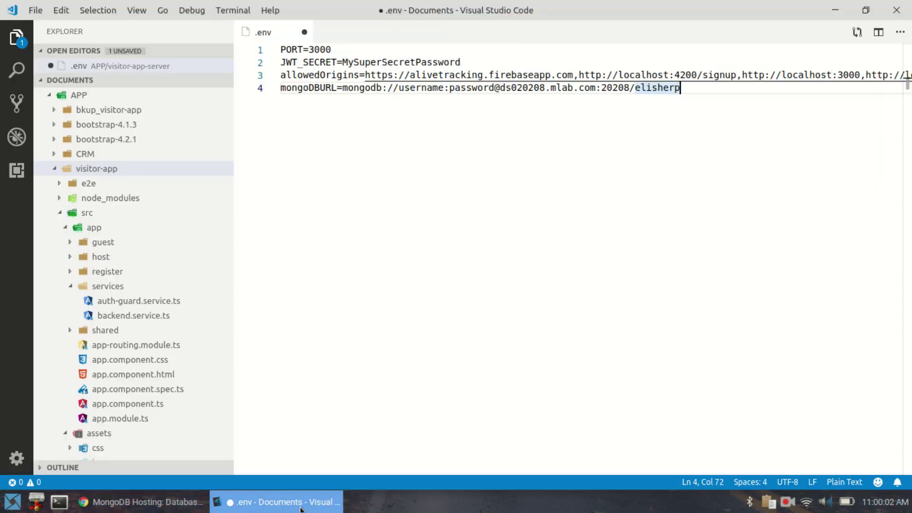
left_click(56, 169)
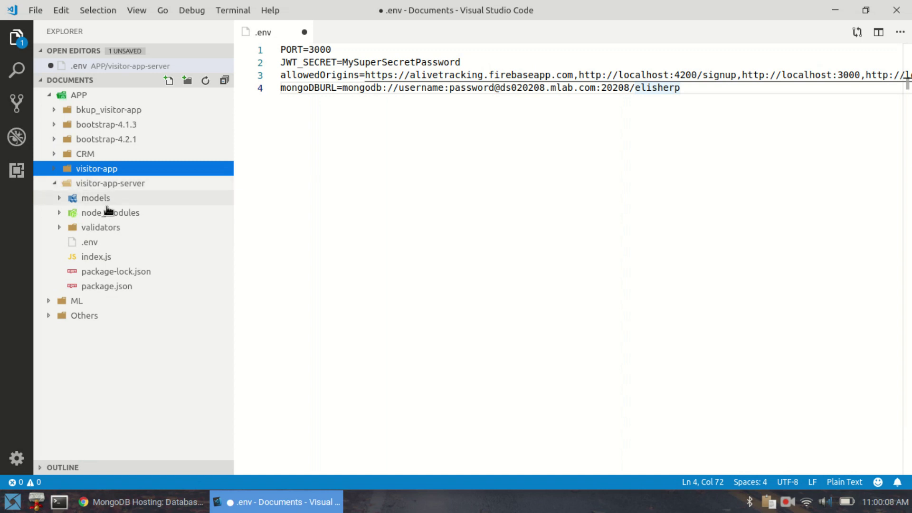
left_click(94, 244)
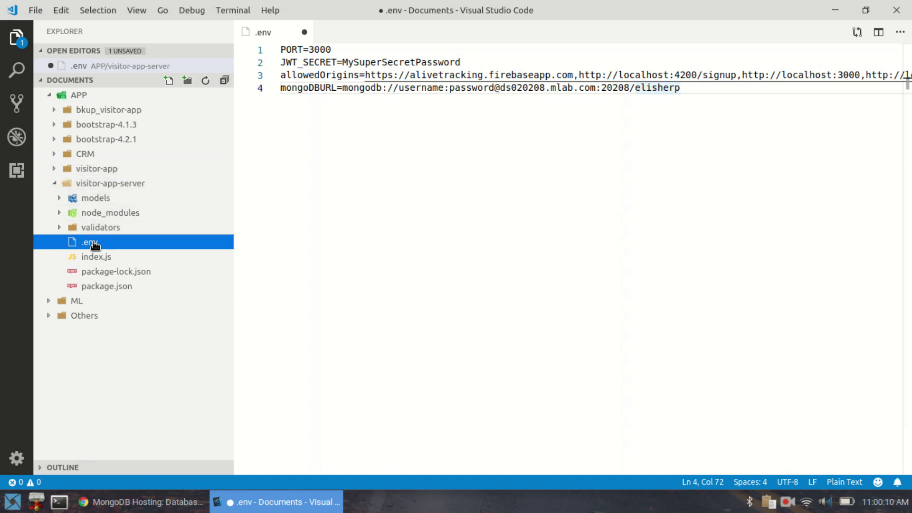
- Highlight the mongoDBURL username and password placeholders, mlab host, database name, and whole line
double_click(406, 88)
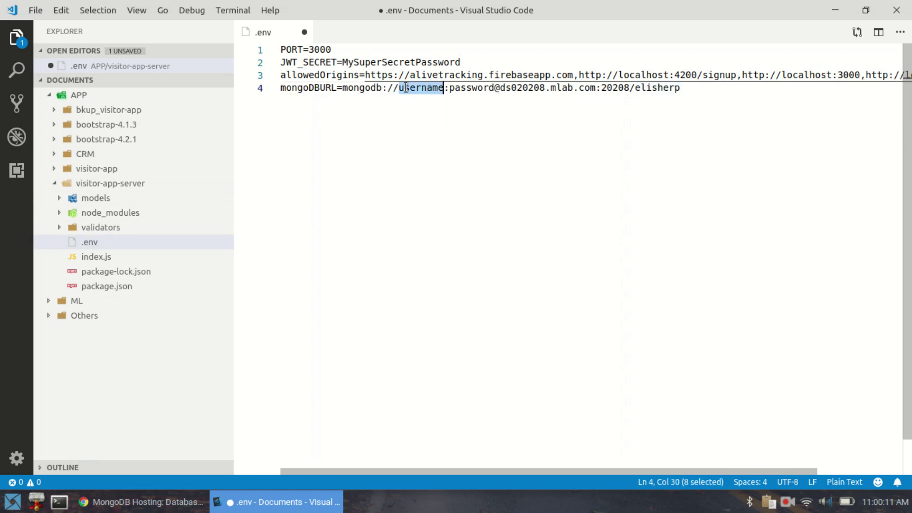
left_click(343, 88)
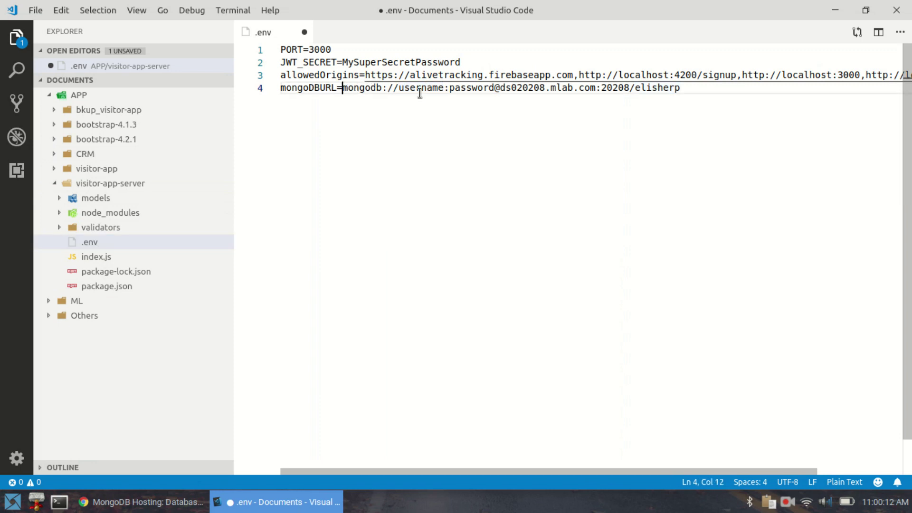
left_click(686, 88, "shift")
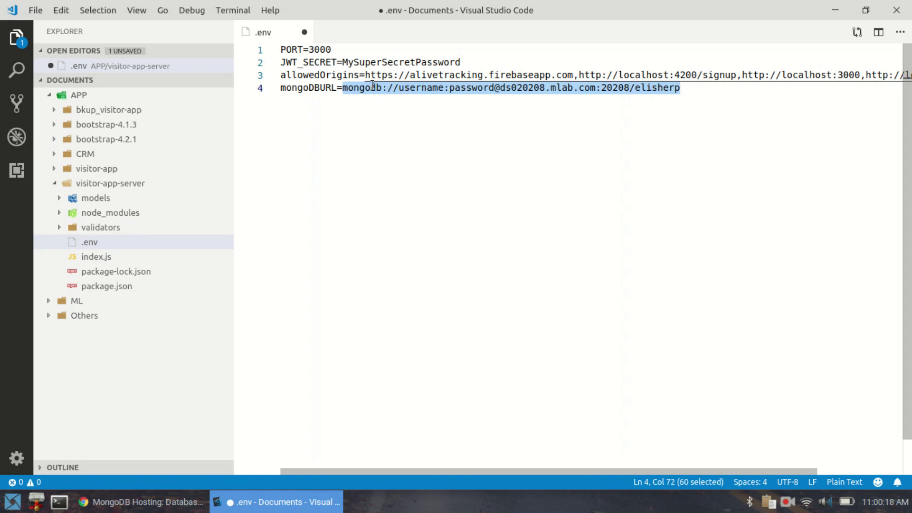
double_click(558, 87)
double_click(658, 88)
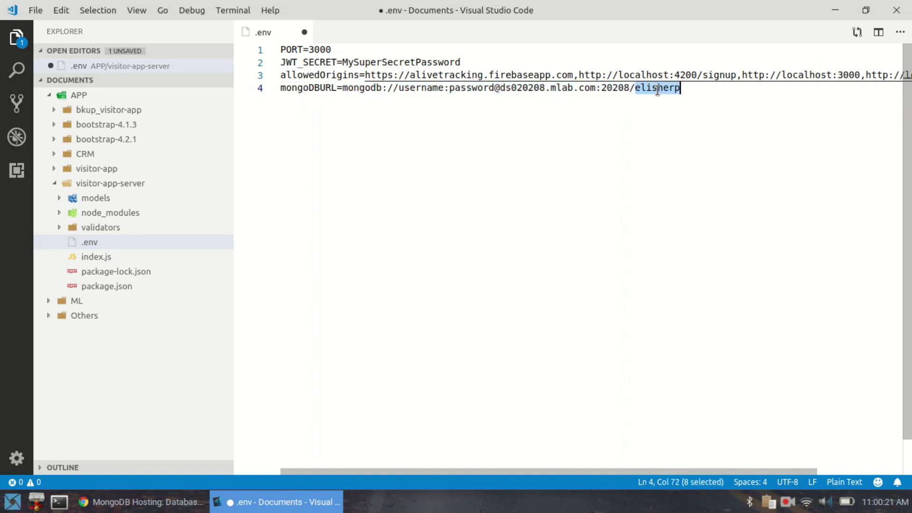
double_click(413, 88)
double_click(483, 88)
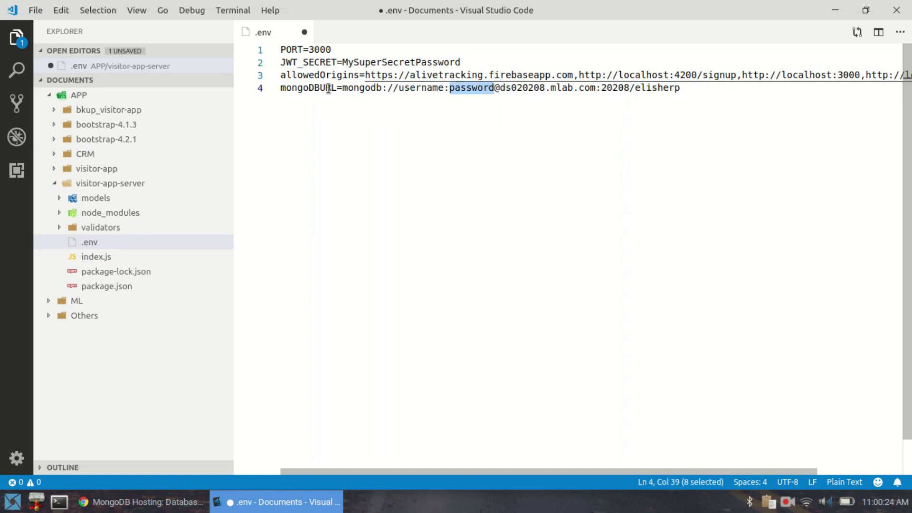
left_click(739, 89)
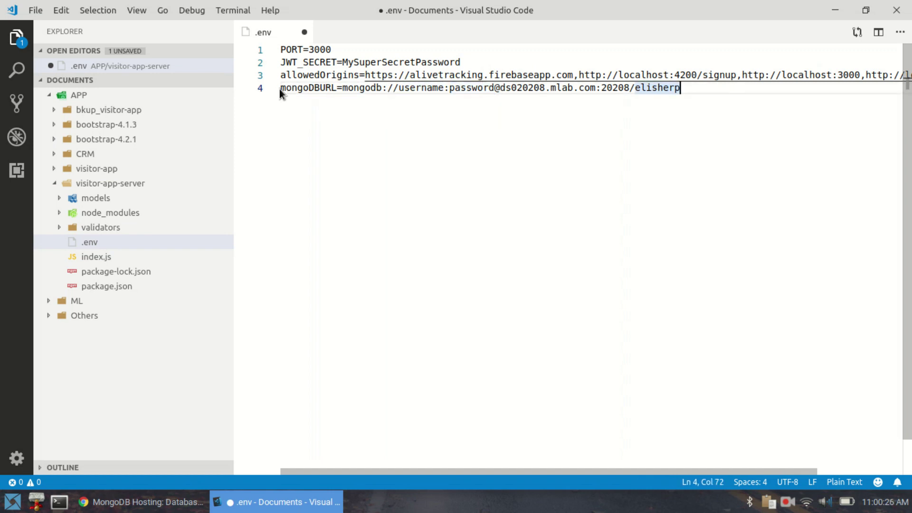
left_click(280, 89, "shift")
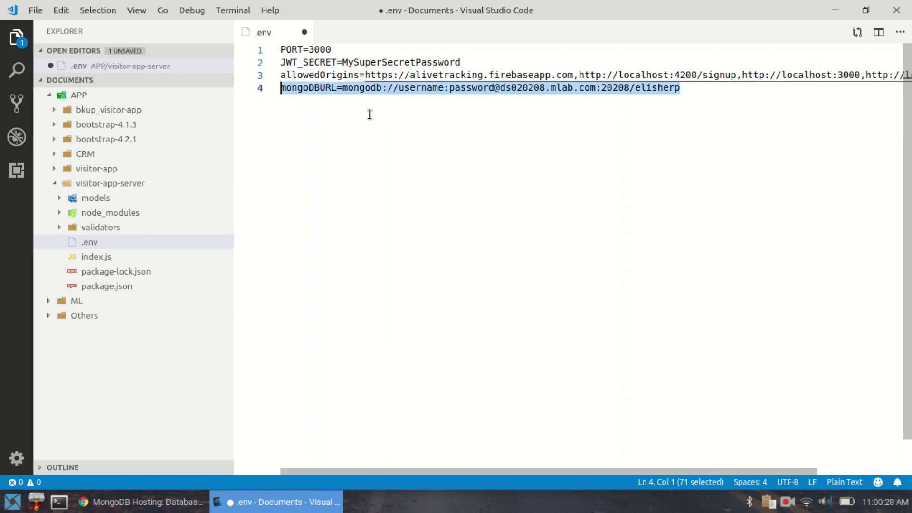